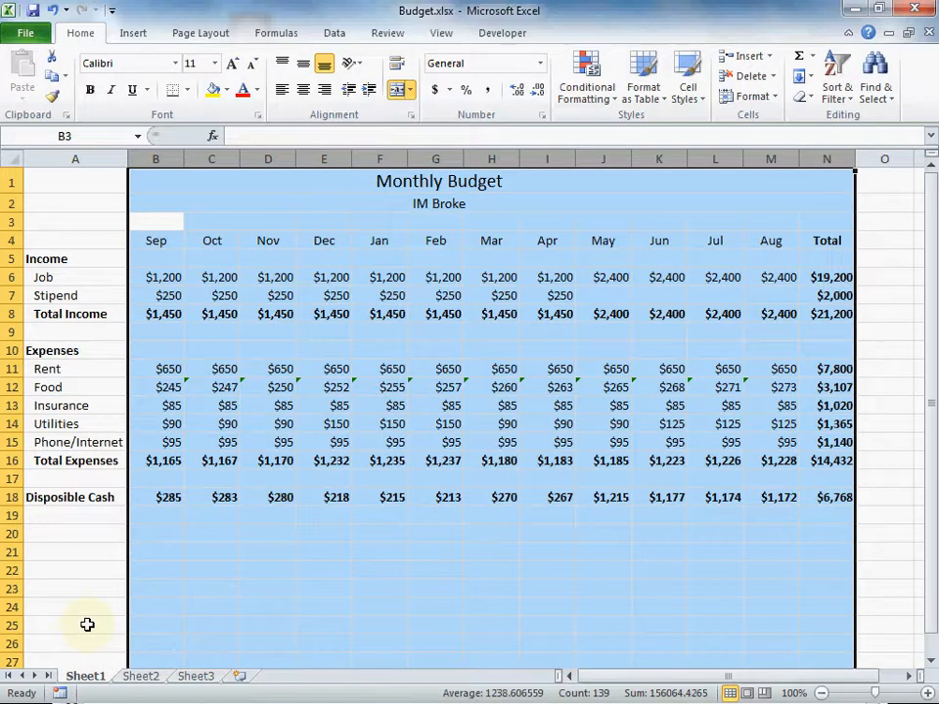
Insert a stacked 3-D column chart from the monthly Total Expenses and Disposible Cash values, B16:M16 and B18:M18.
click(230, 564)
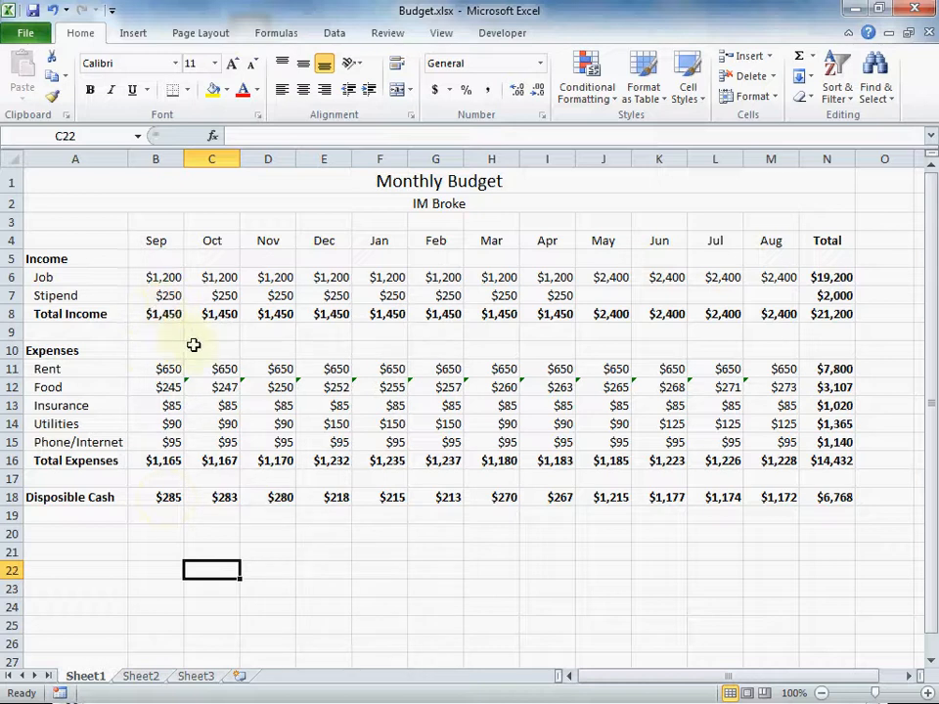
click(156, 462)
drag(156, 462, 789, 464)
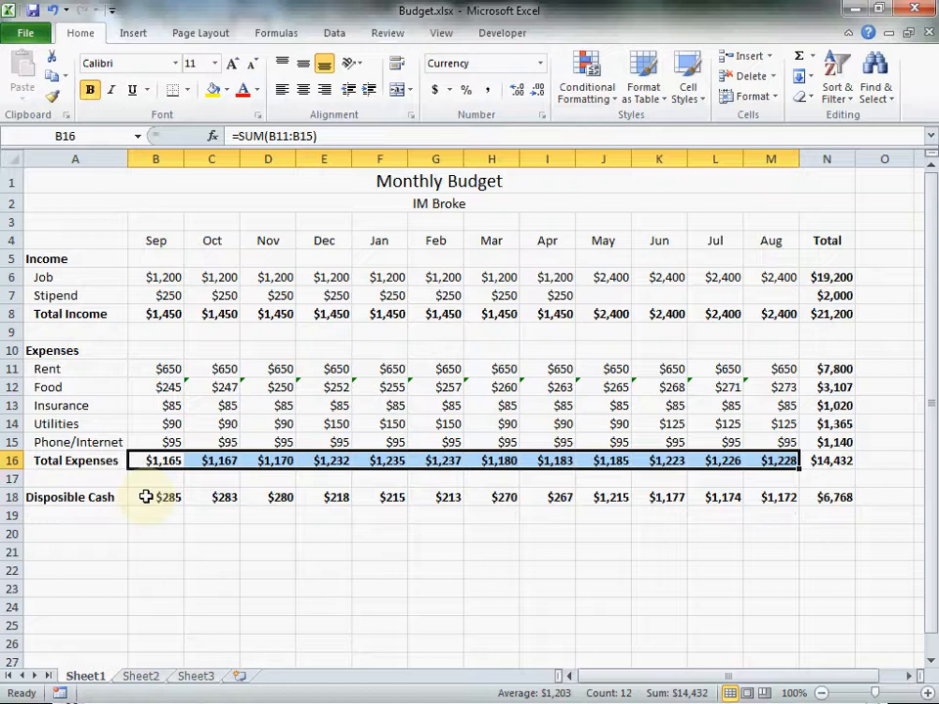
drag(147, 497, 772, 499)
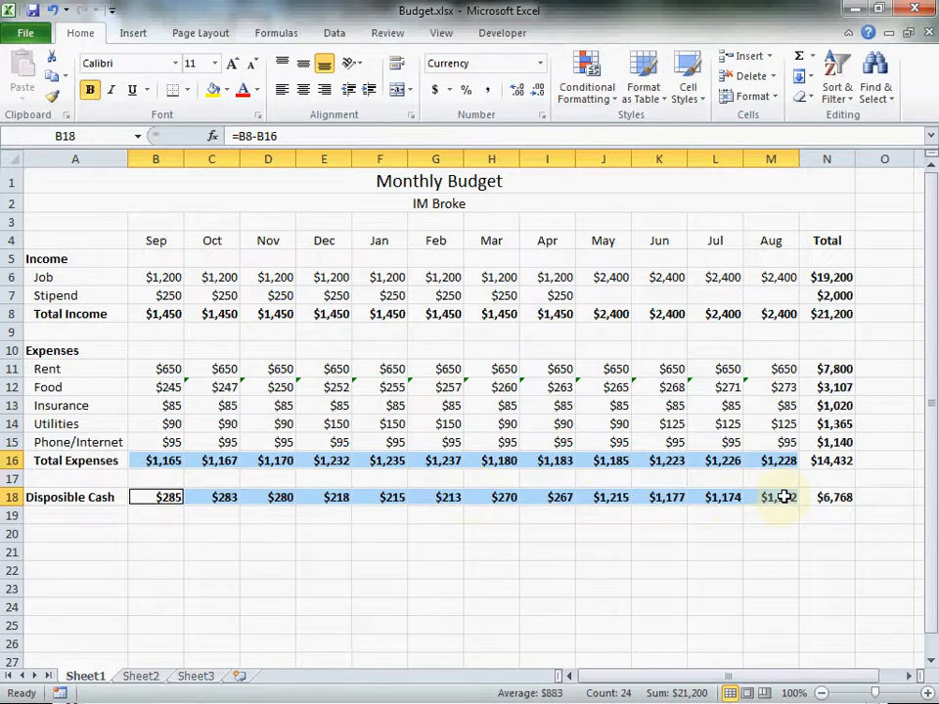
click(133, 34)
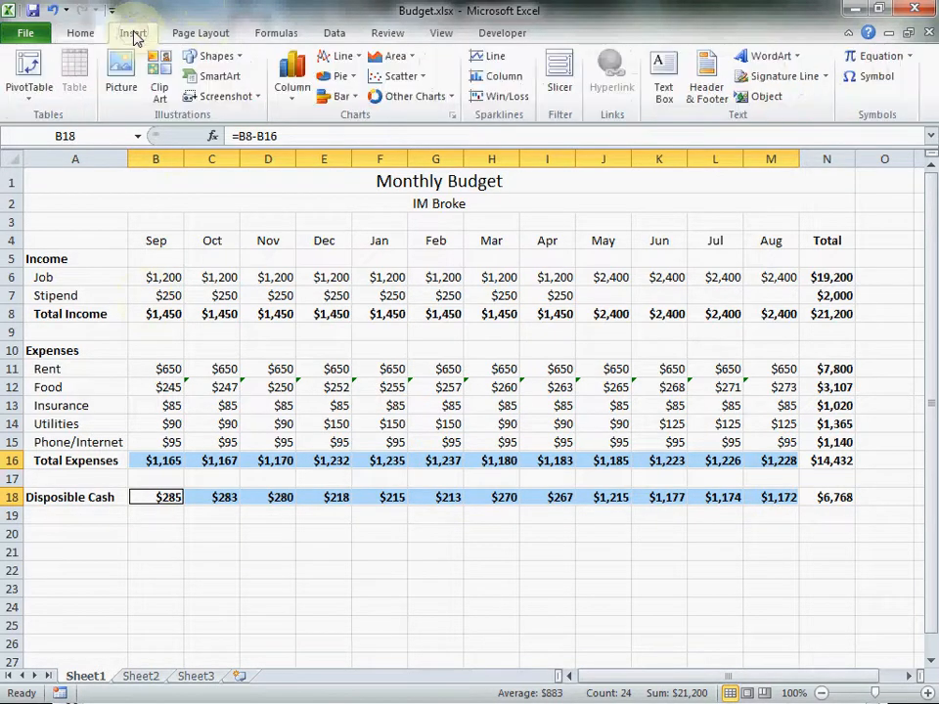
click(296, 96)
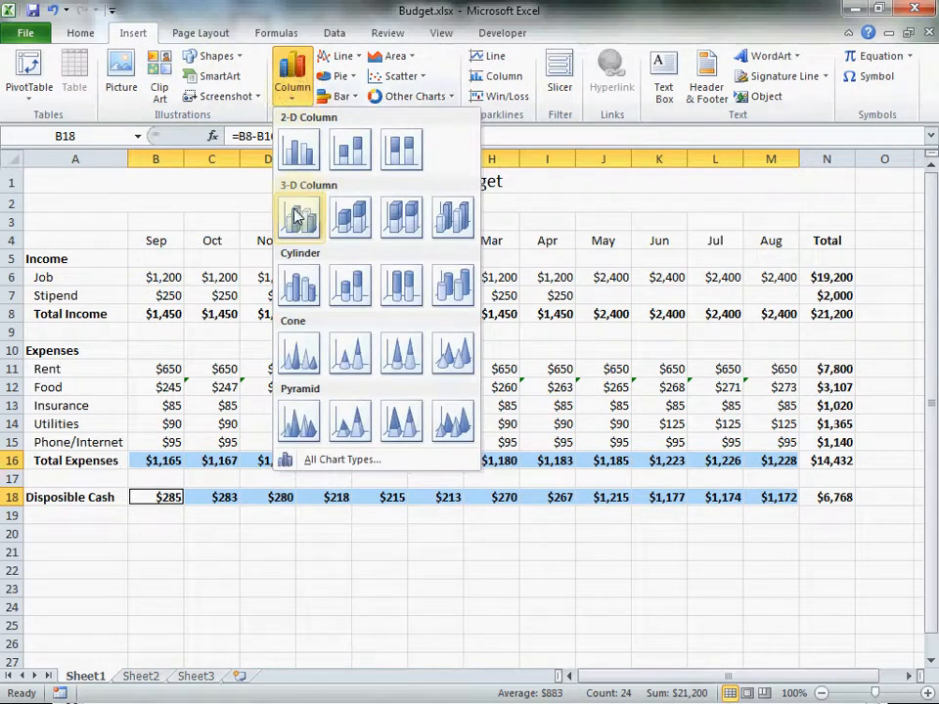
click(354, 222)
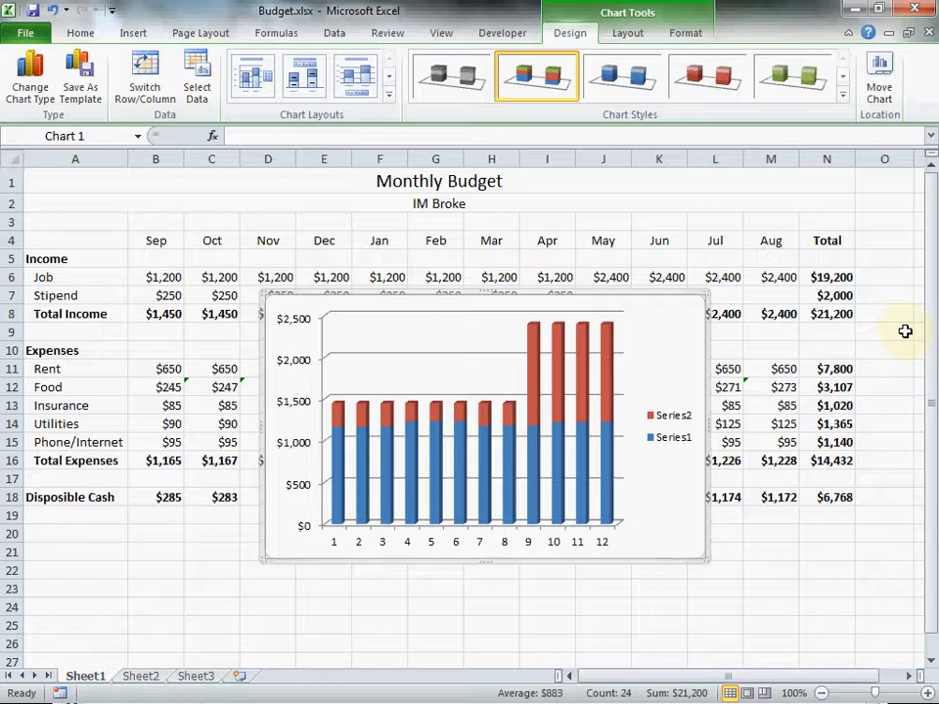
Move the chart below the budget table, starting at row 20, and widen it to span columns A through N.
drag(933, 237, 935, 324)
click(930, 661)
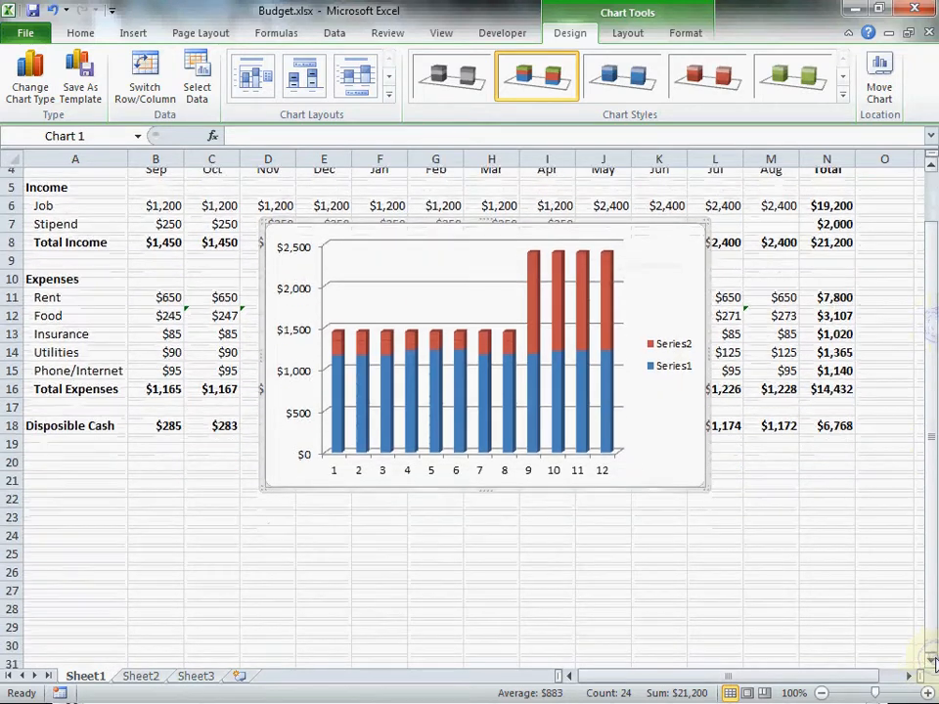
click(934, 661)
click(934, 661)
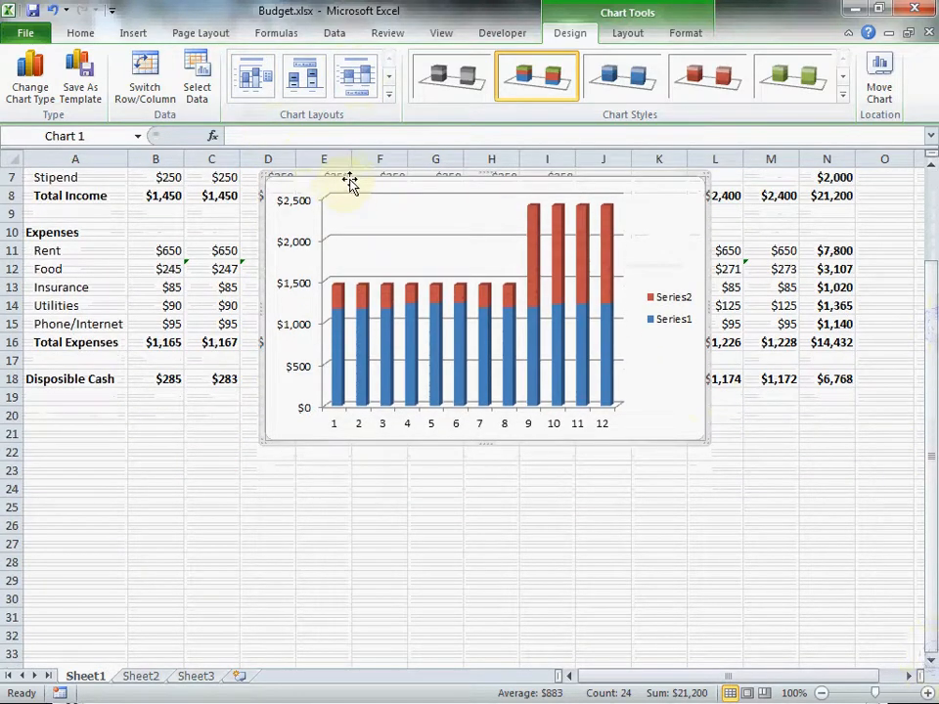
drag(360, 176, 121, 423)
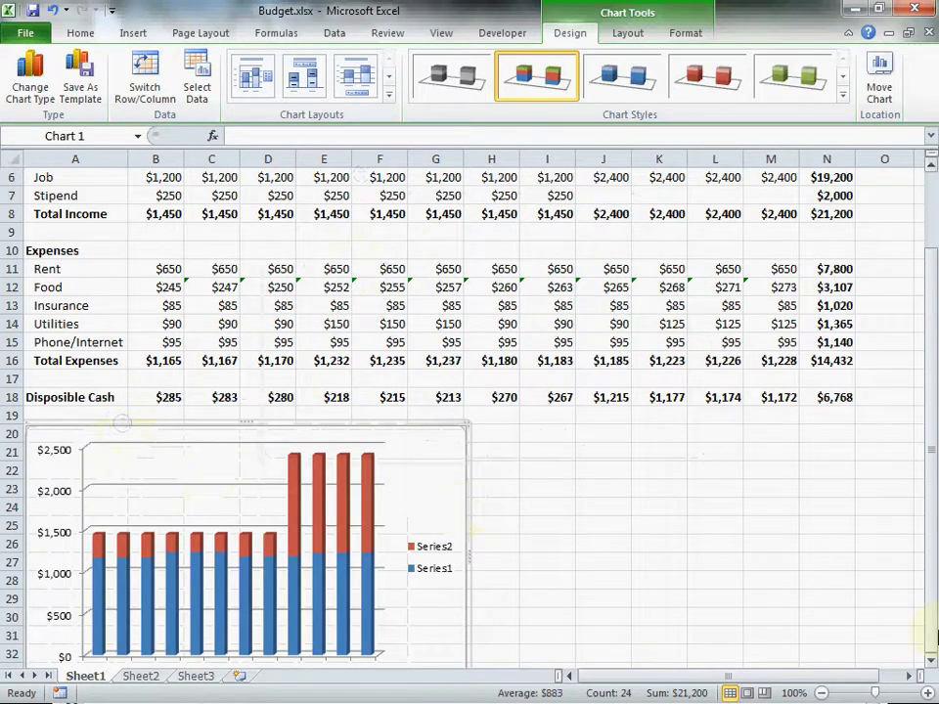
scroll(919, 674, down, 4)
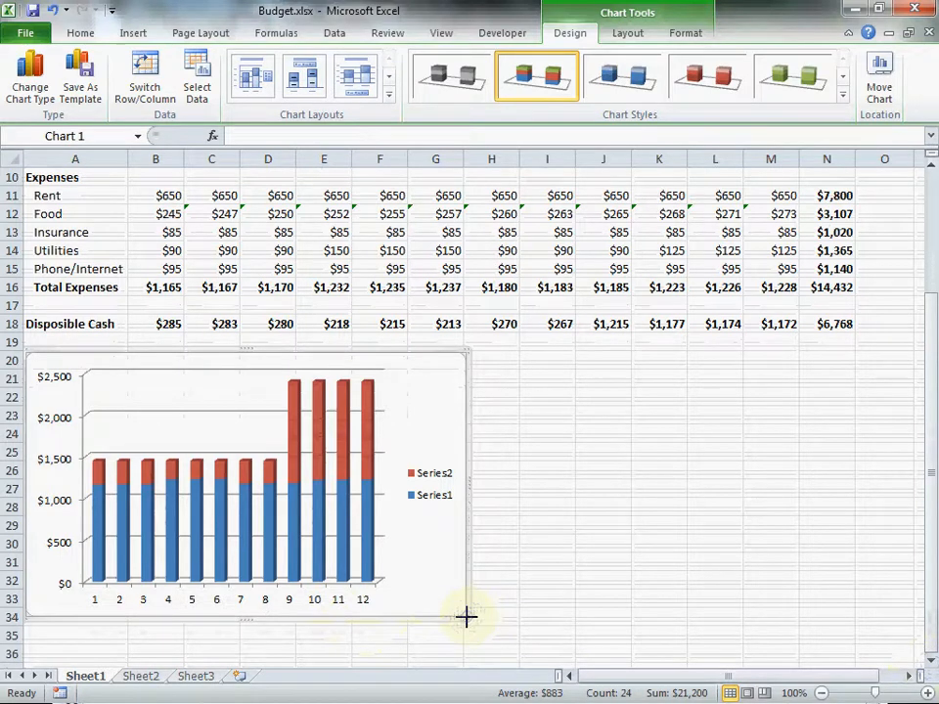
drag(468, 618, 852, 622)
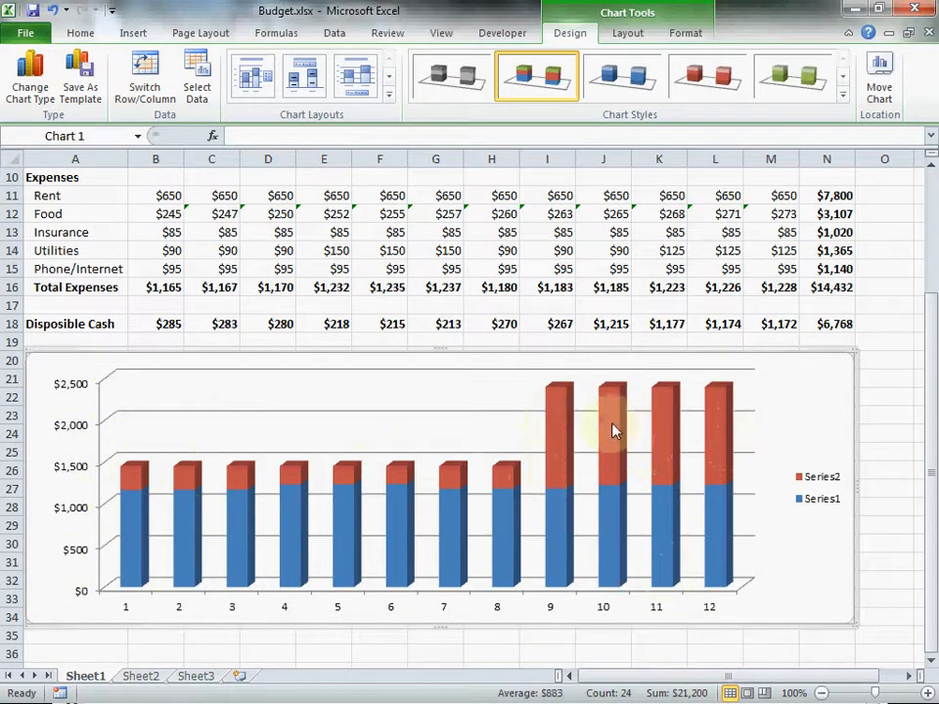
Set the chart's horizontal axis labels to the month names in Sheet1 cells B4:M4.
mouse_move(726, 444)
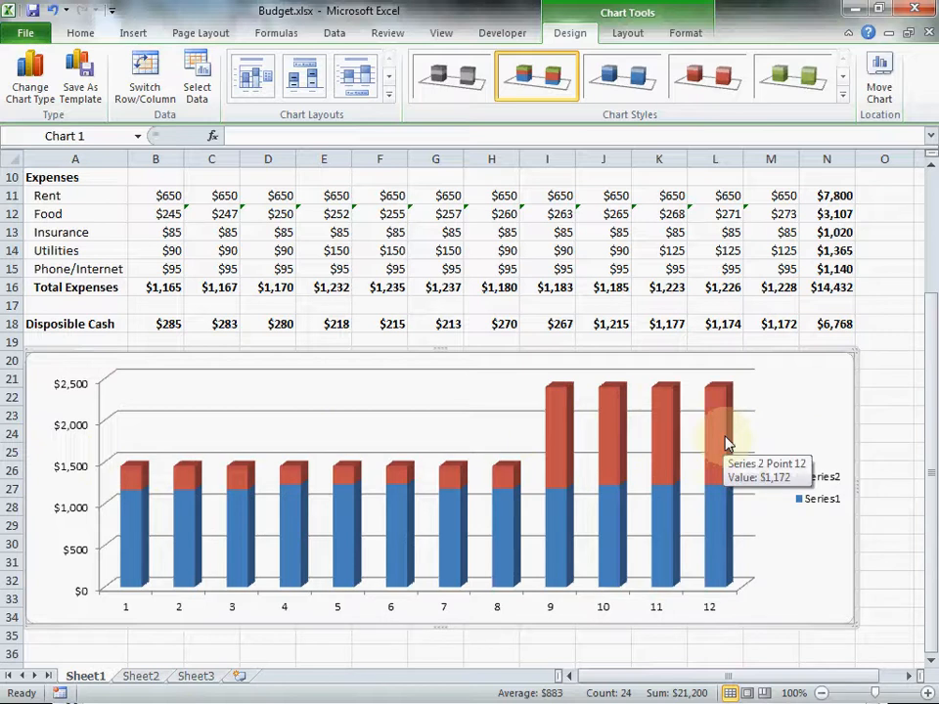
mouse_move(554, 451)
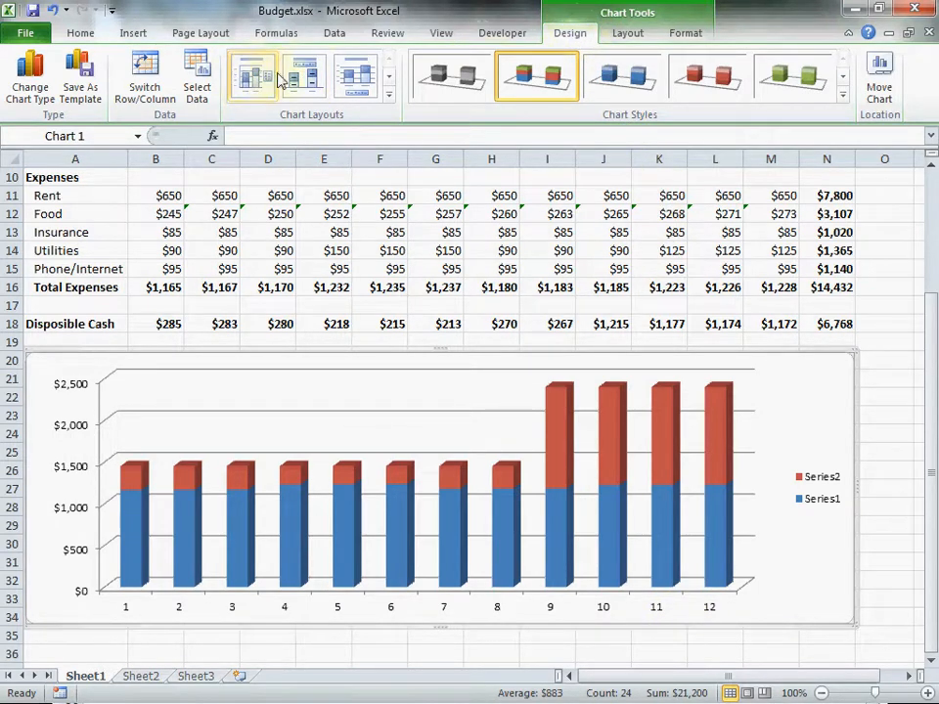
click(197, 82)
drag(392, 358, 344, 227)
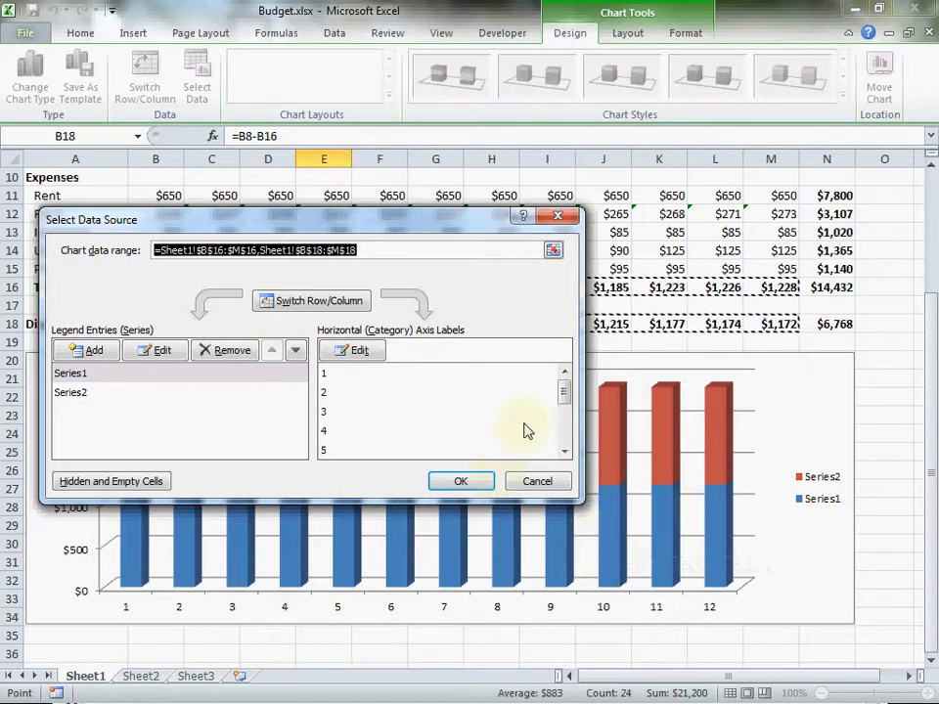
click(357, 353)
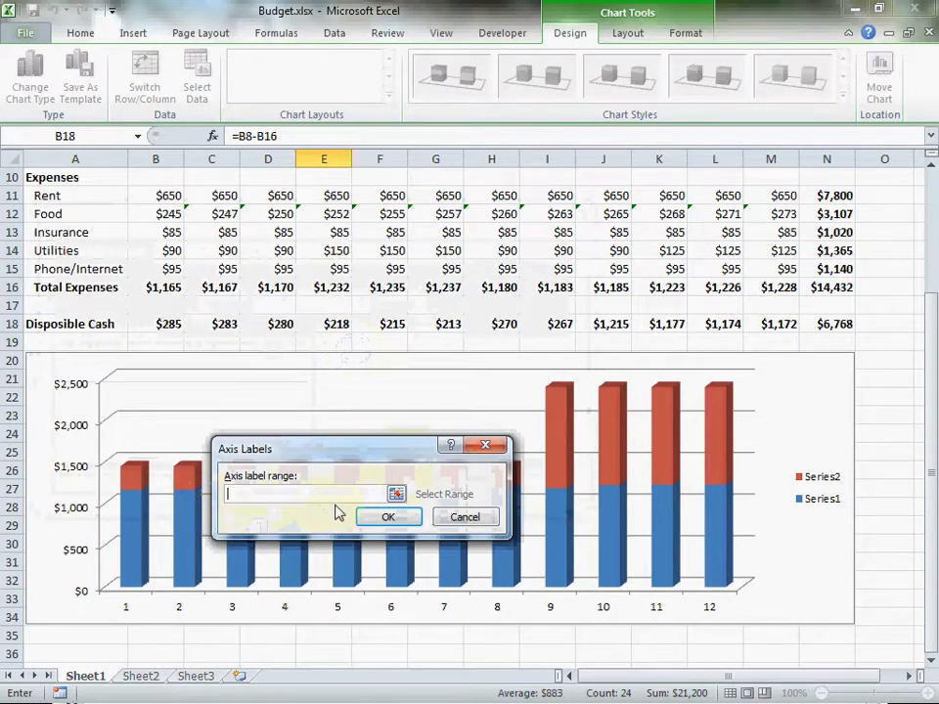
click(295, 494)
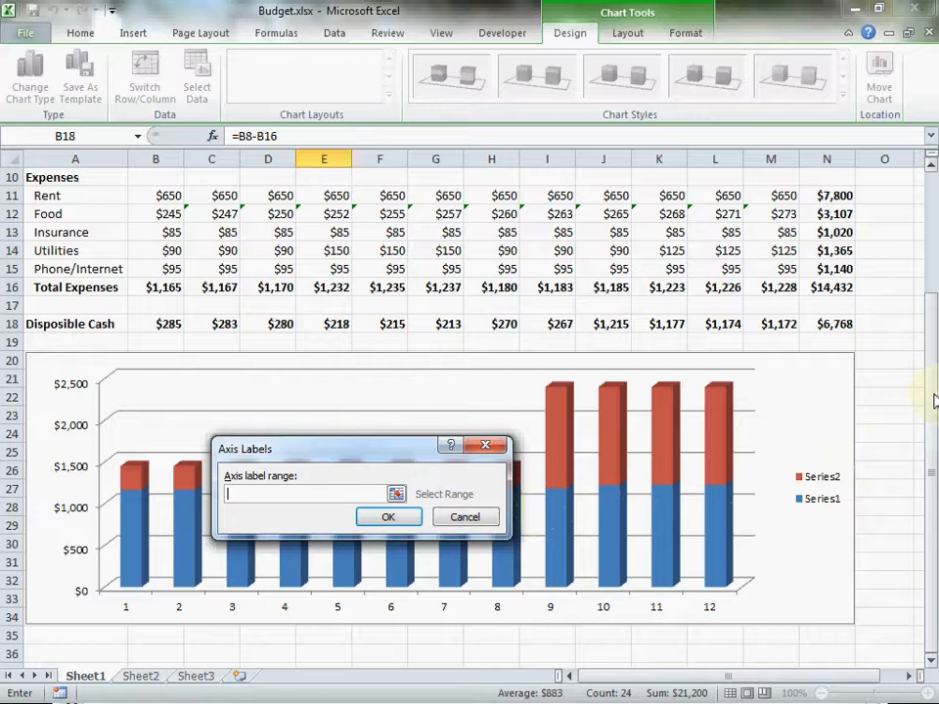
drag(929, 404, 929, 335)
drag(155, 241, 753, 241)
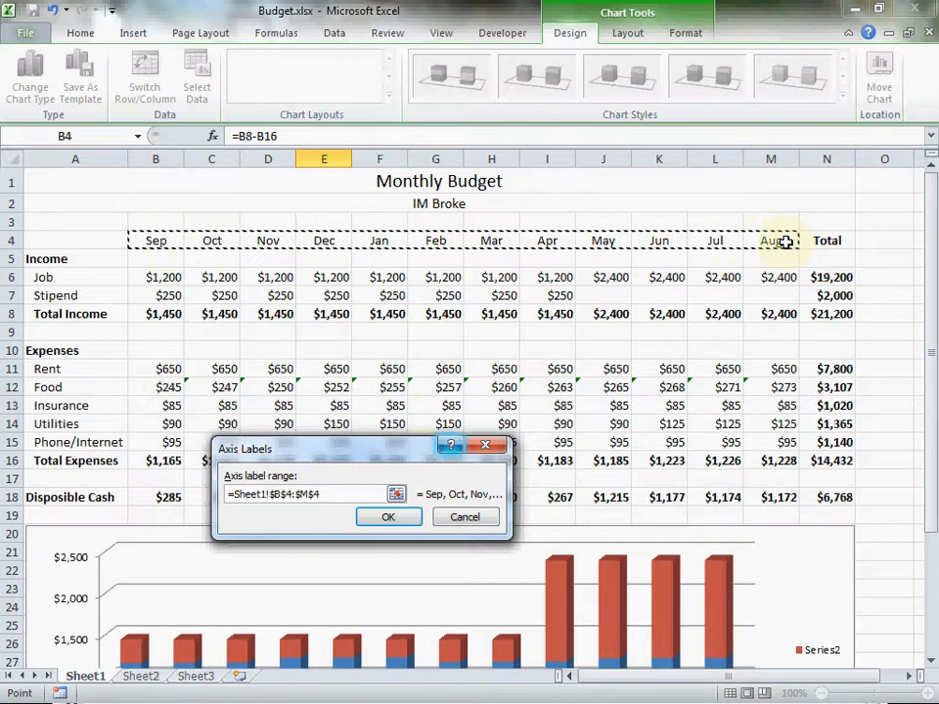
click(388, 516)
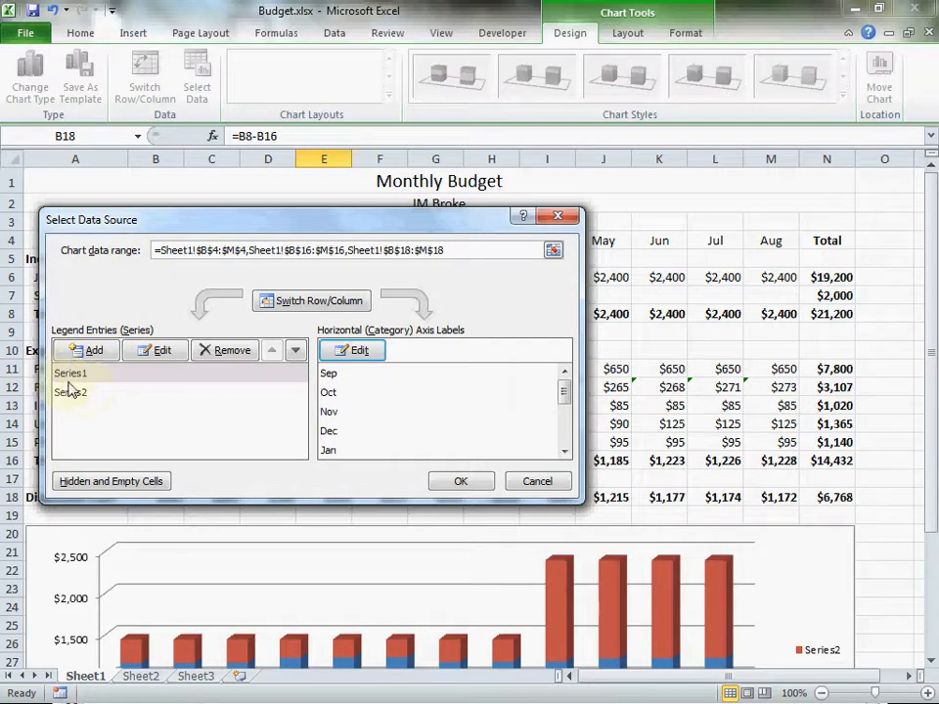
Name the chart's first data series from the Total Expenses label in cell A16.
drag(198, 226, 401, 233)
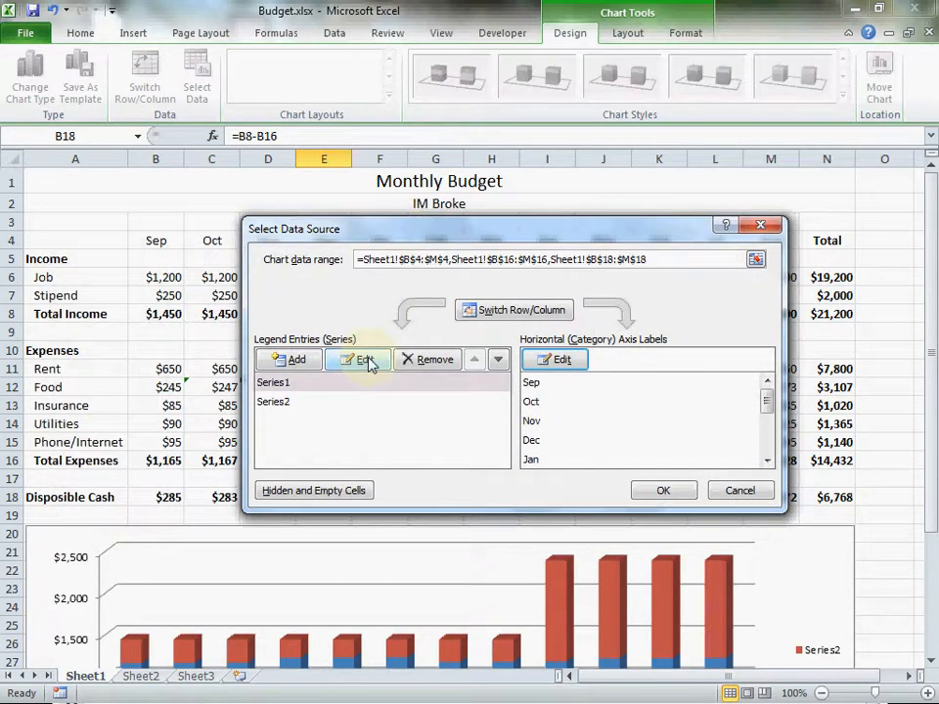
click(285, 383)
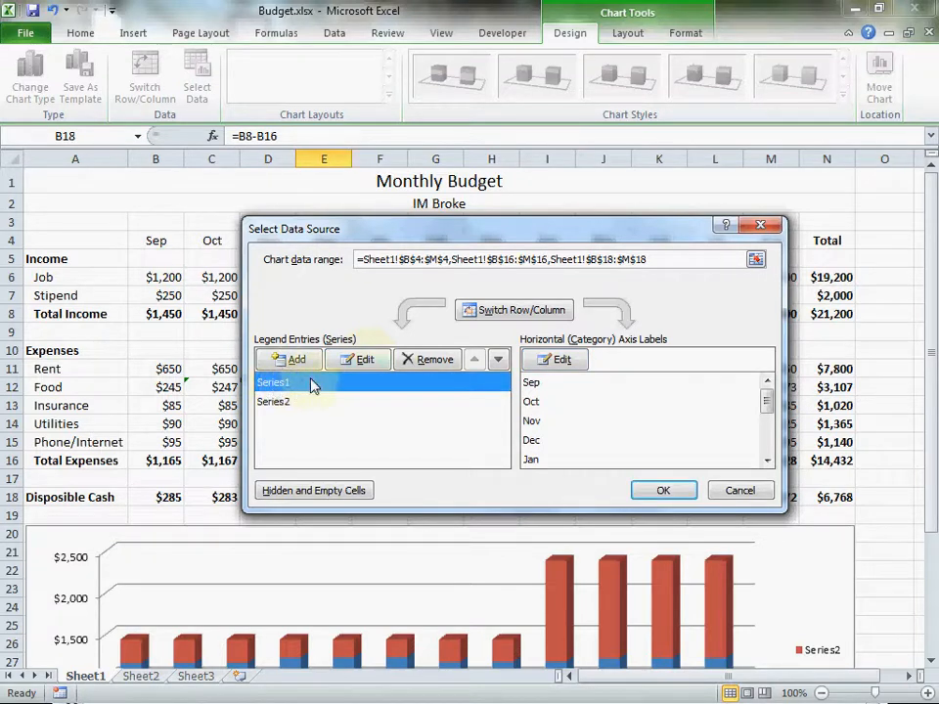
click(364, 362)
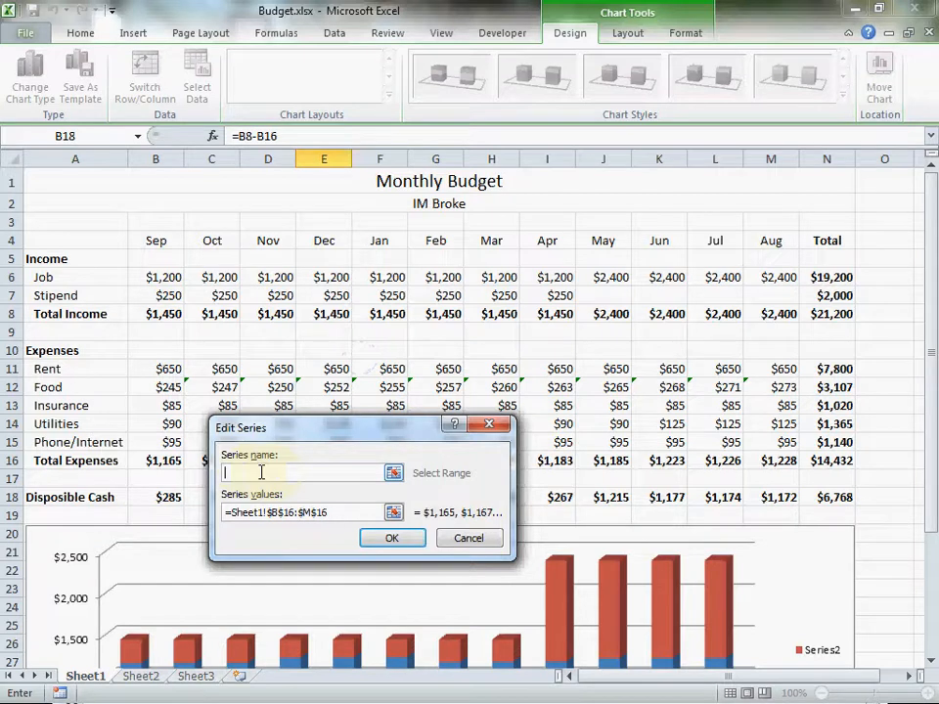
click(76, 462)
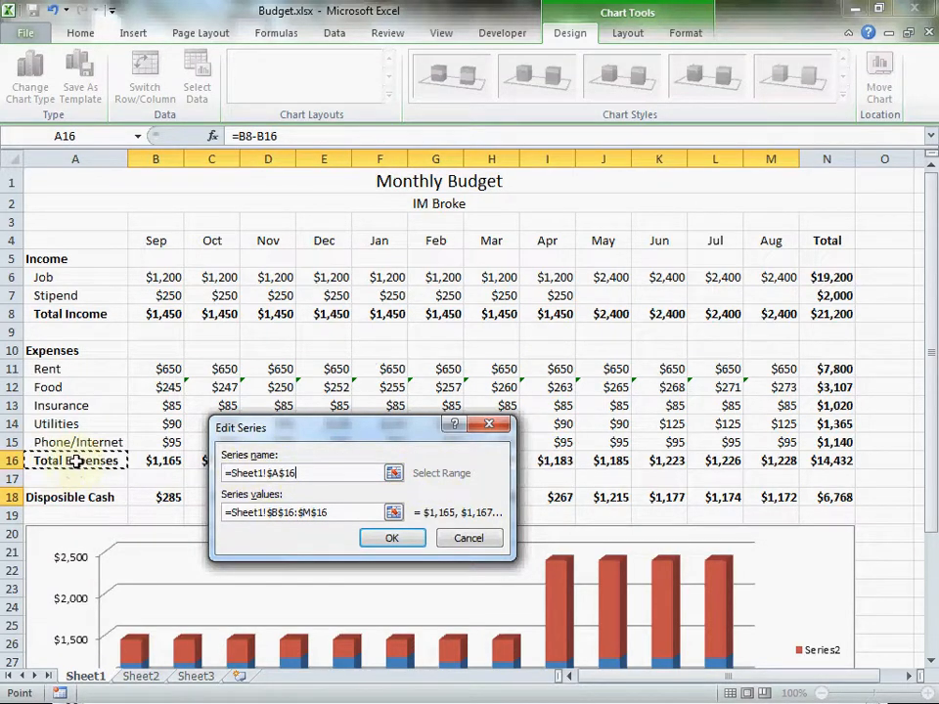
click(389, 539)
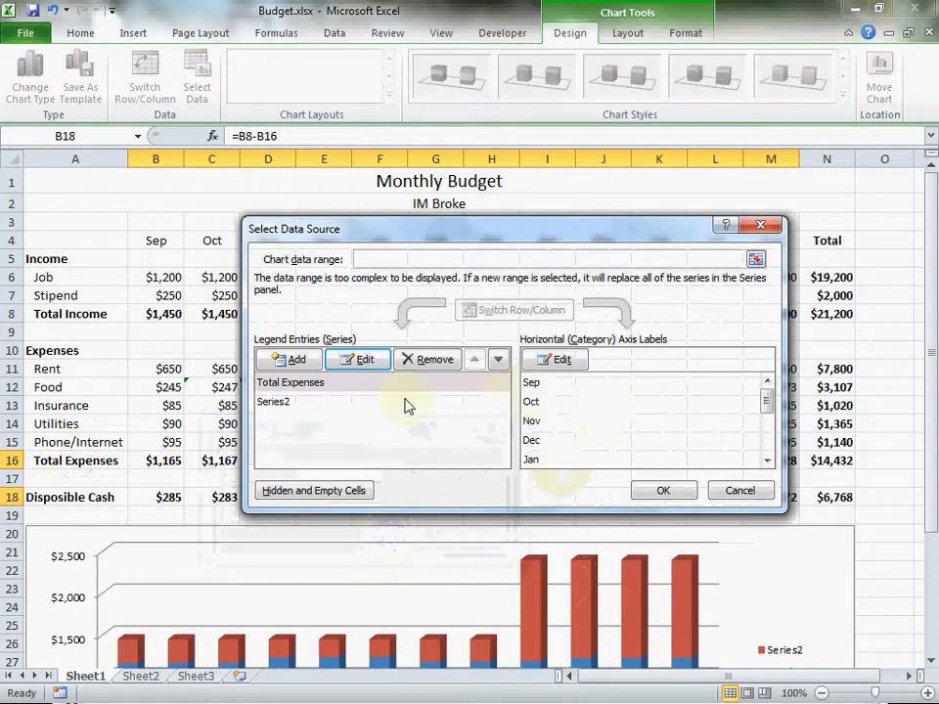
Name the second data series from the Disposible Cash label in cell A18 and apply the data source changes.
click(282, 404)
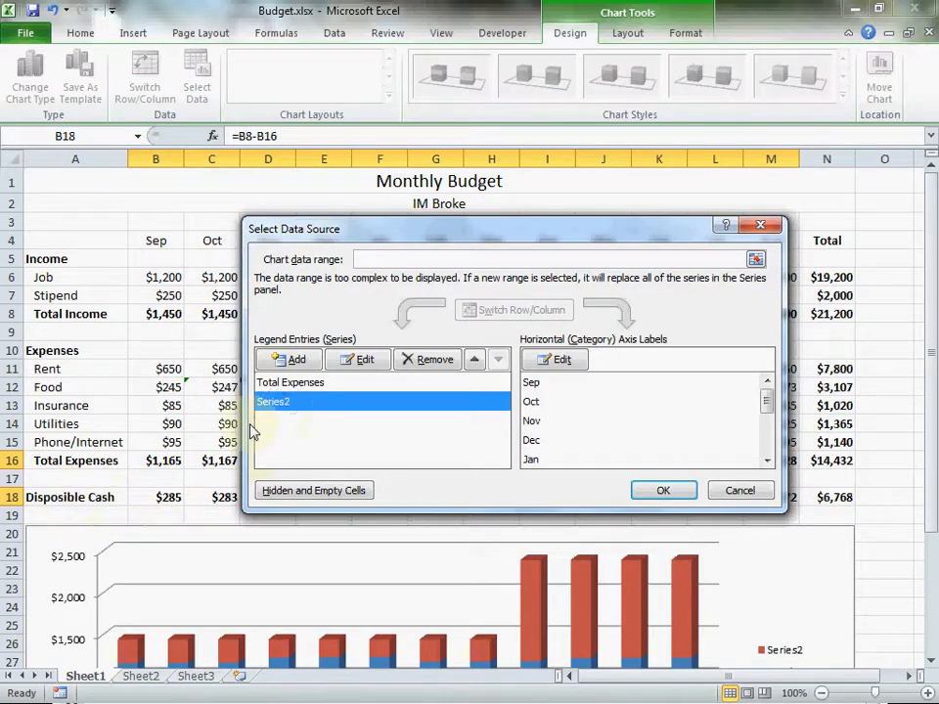
click(362, 360)
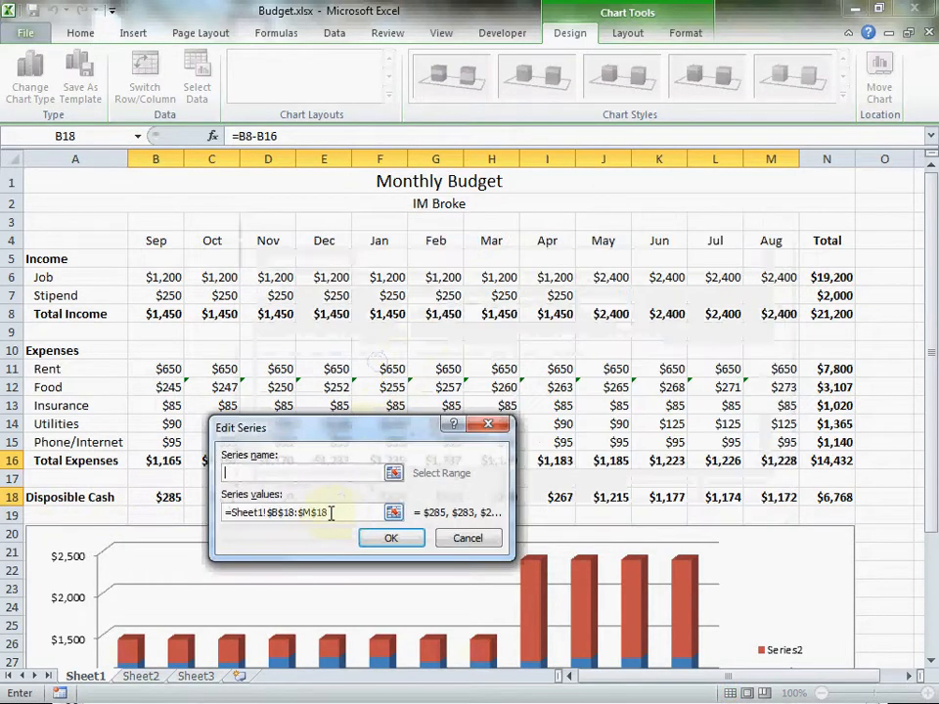
click(121, 496)
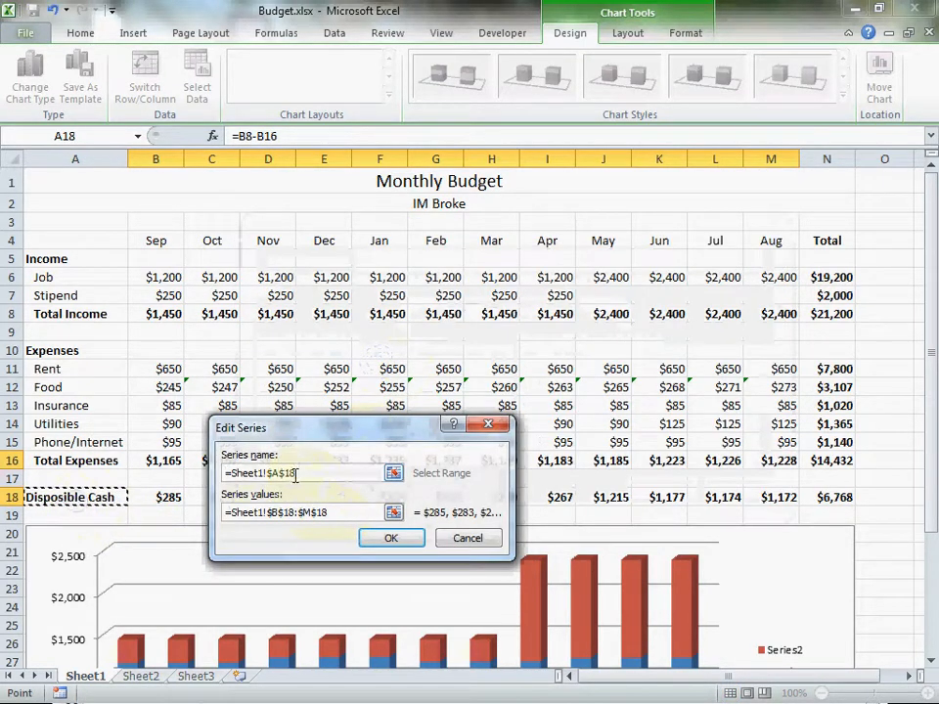
click(391, 538)
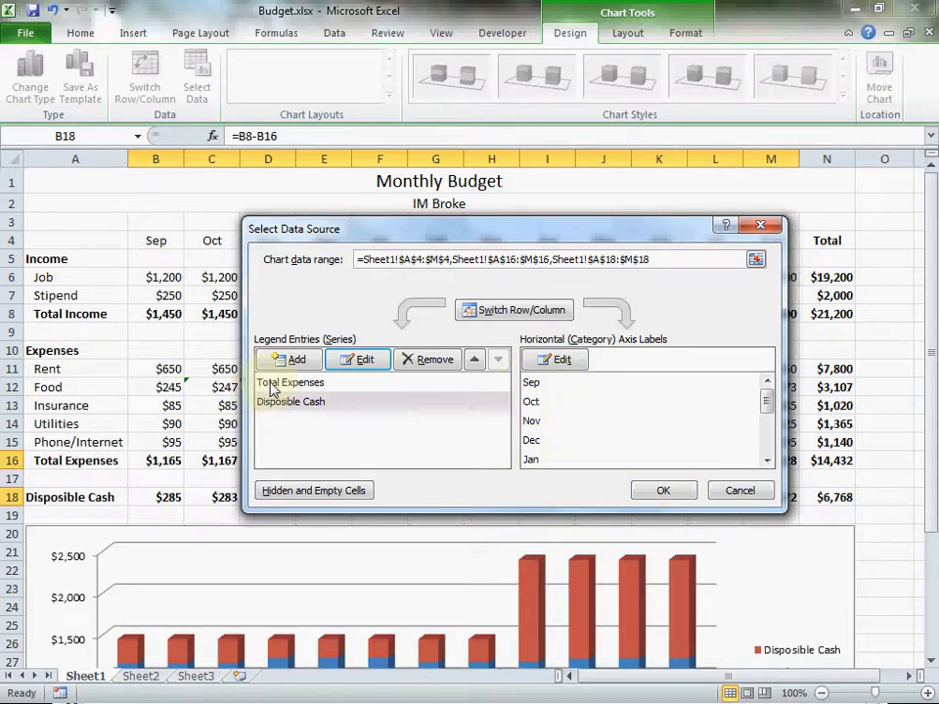
click(661, 492)
Save the Budget.xlsx workbook with the labelled chart under its existing name.
drag(934, 367, 934, 477)
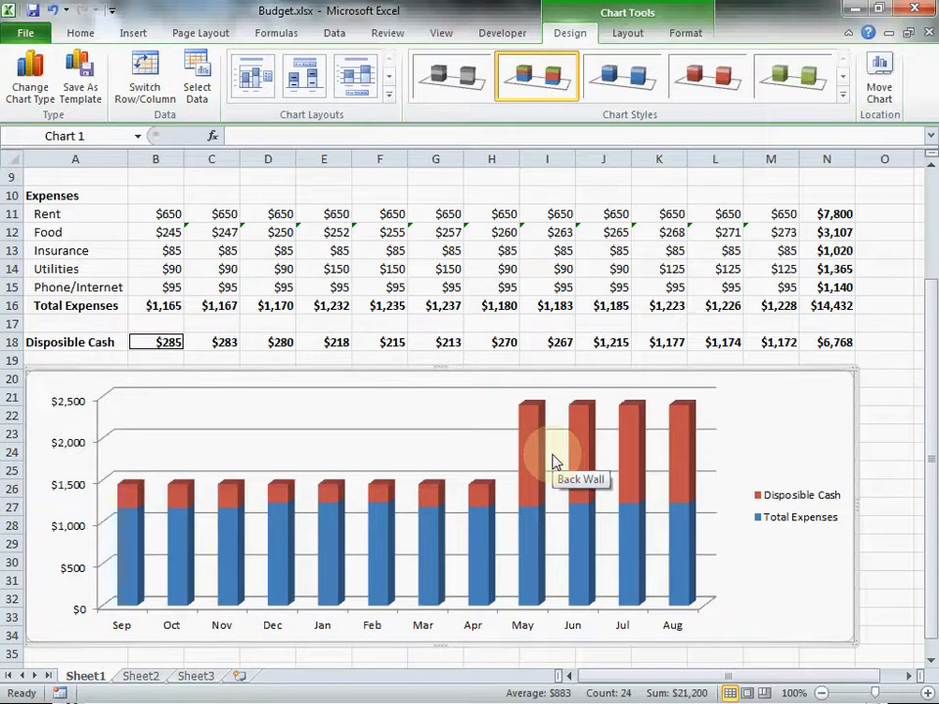
click(27, 33)
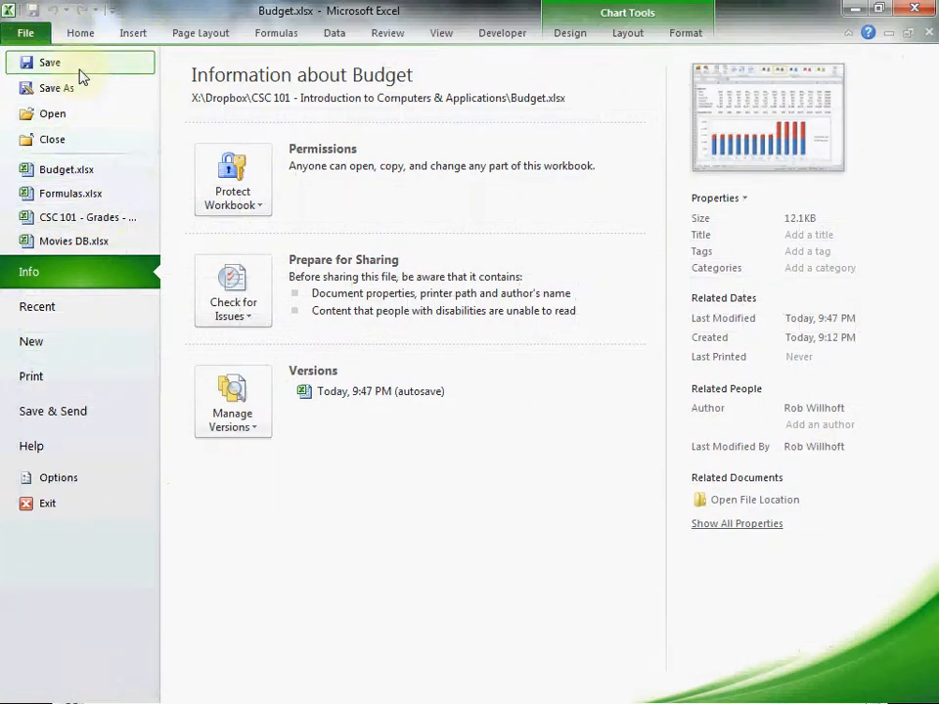
click(81, 67)
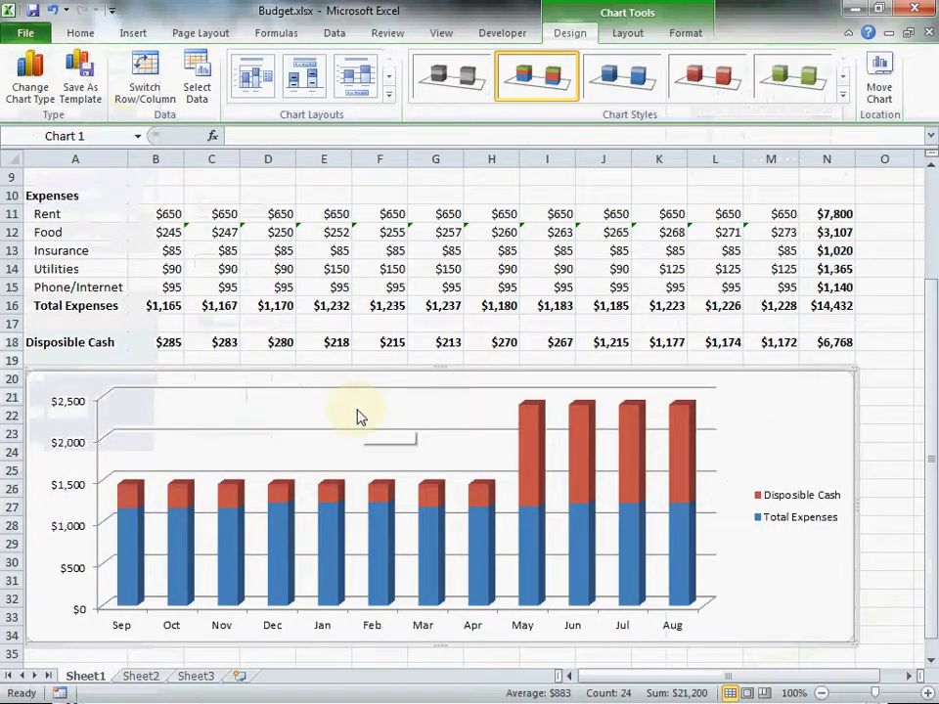